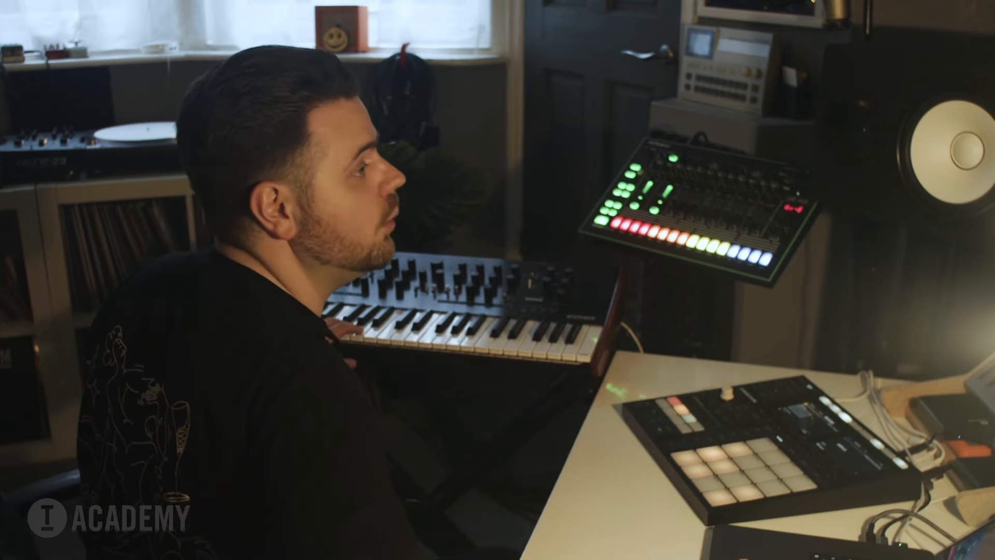
drag(182, 125, 184, 123)
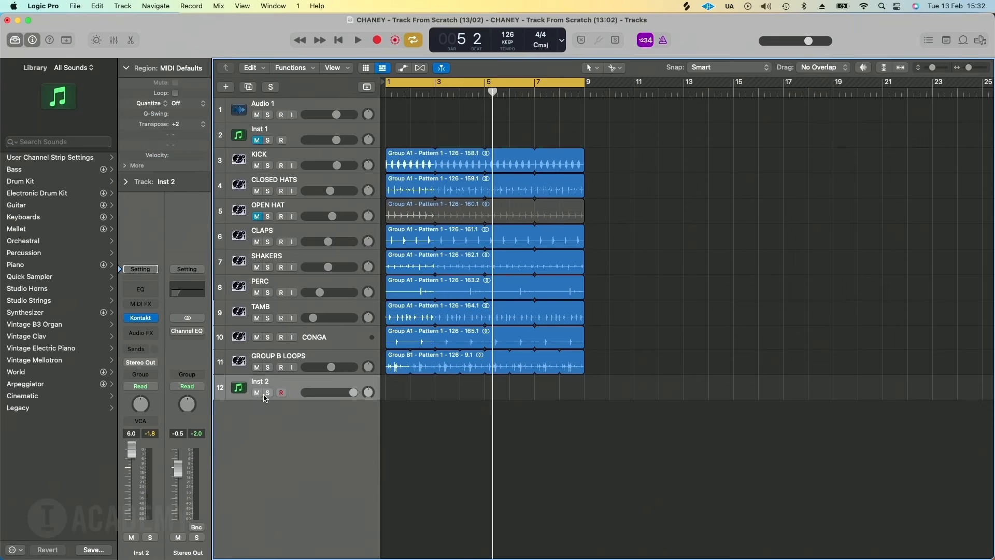
Solo the Inst 2 track and record a four-bar chord part on it from bar 1
click(266, 394)
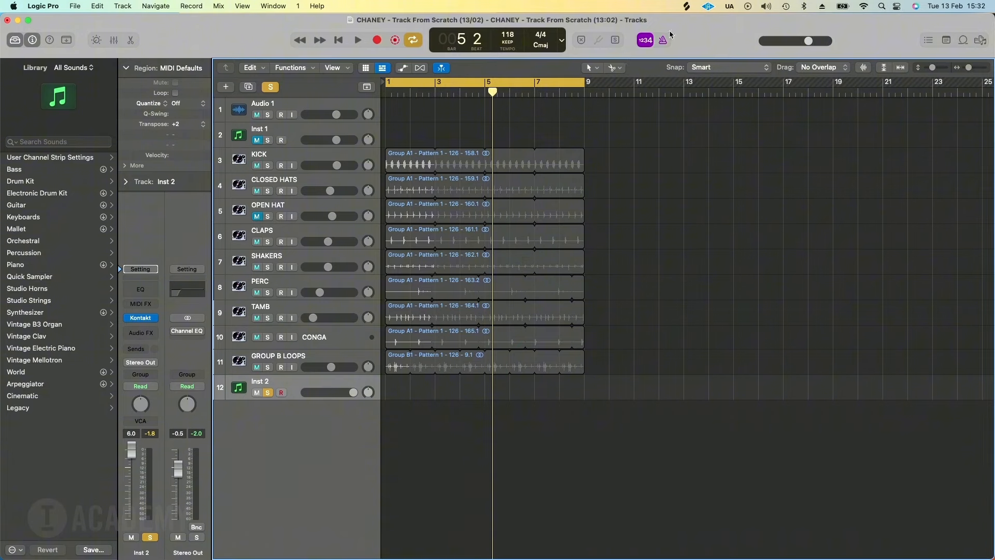
key(Return)
key(space)
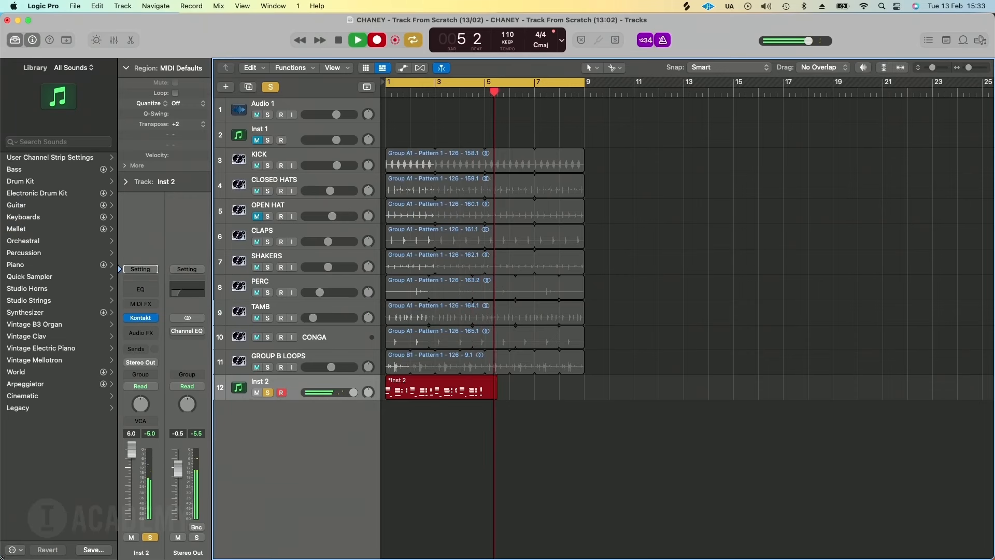
key(space)
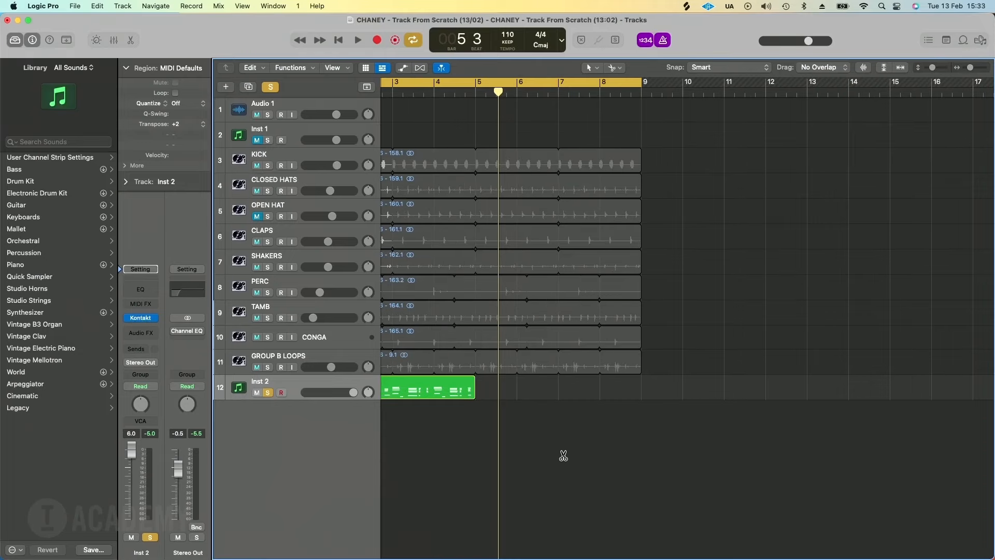
Quantize the recorded Inst 2 region to 1/16 Note
click(469, 411)
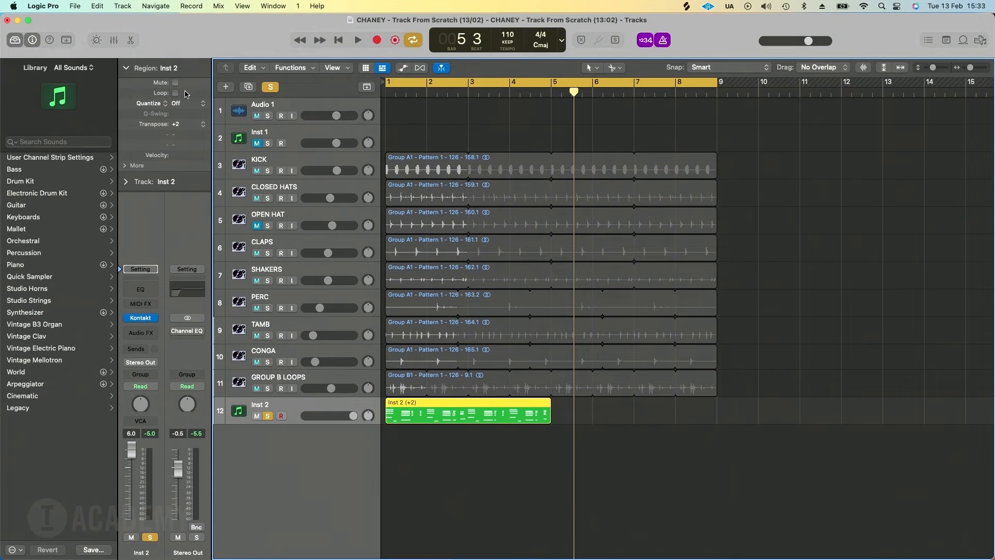
click(182, 103)
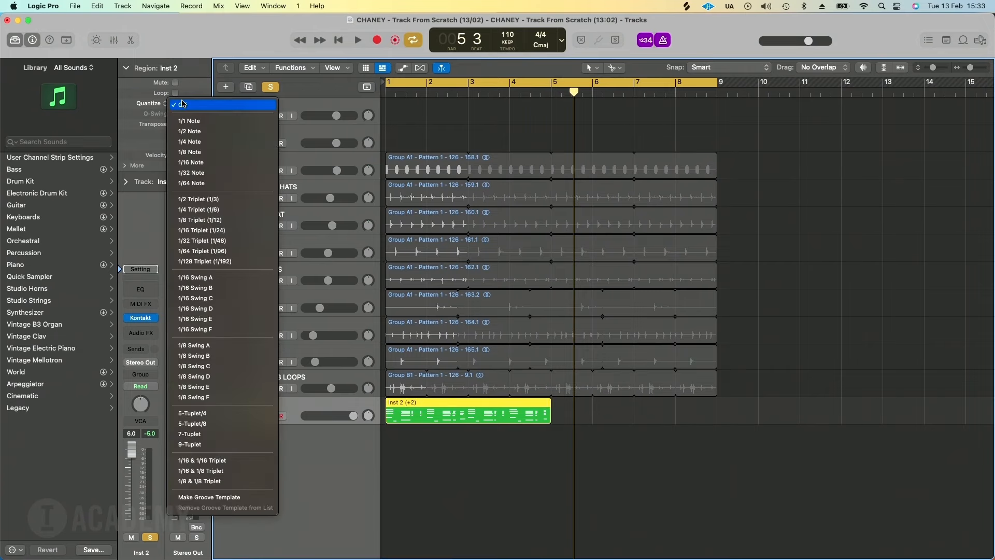
click(206, 162)
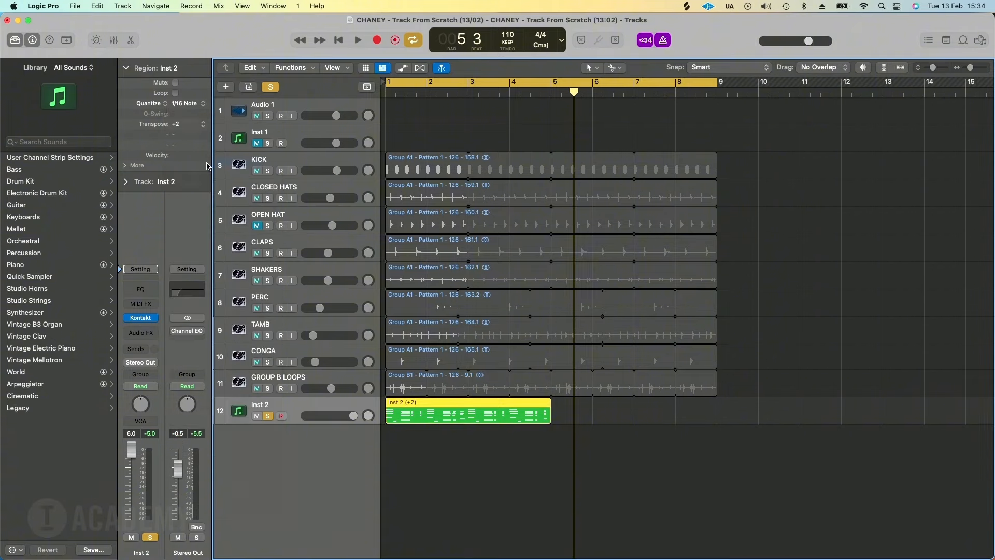
Play back the soloed Inst 2 region from the start to check its timing
key(super+Down)
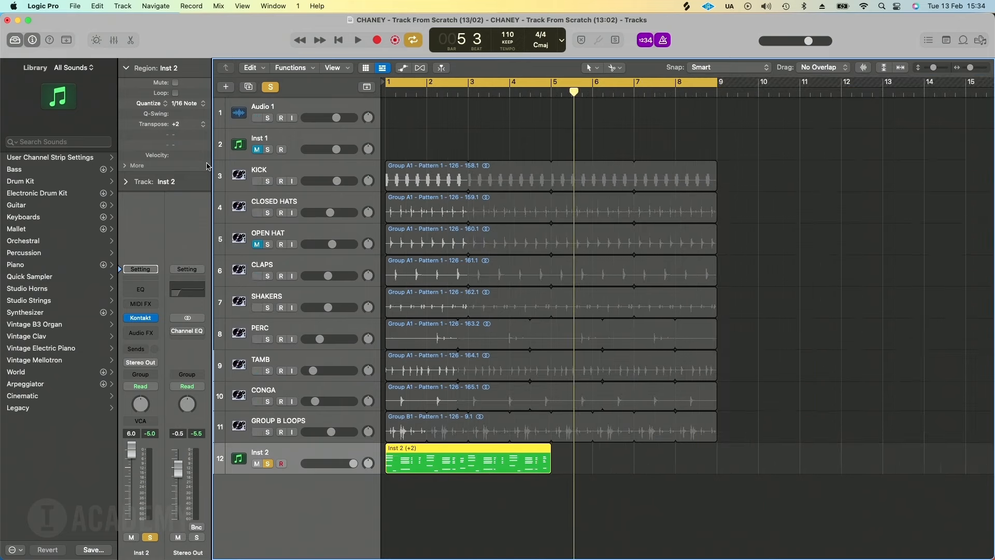
key(Return)
key(space)
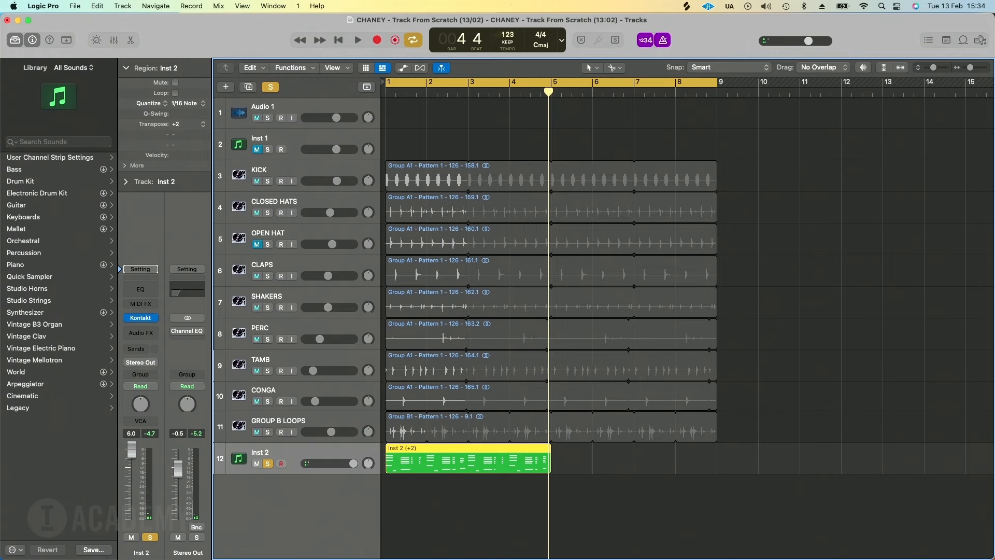
key(space)
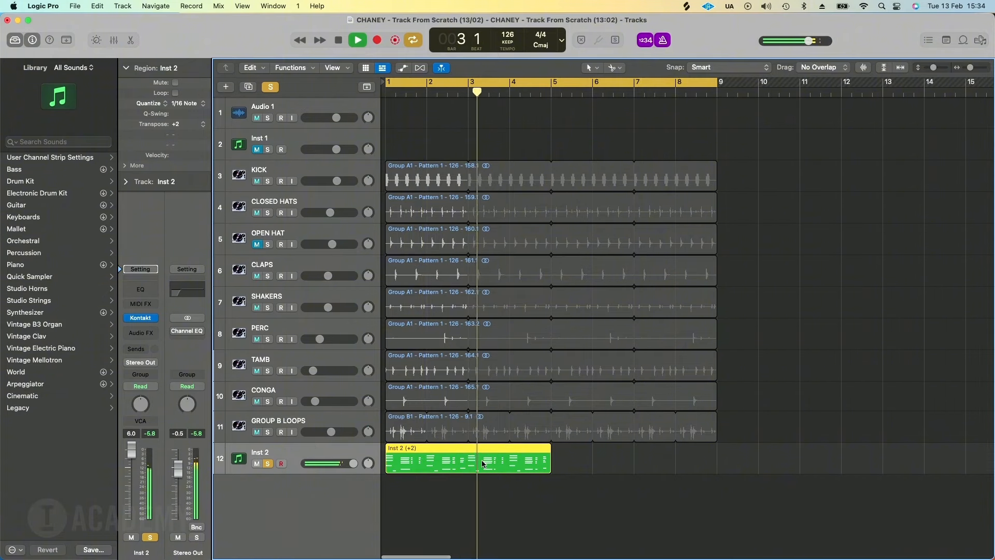
key(space)
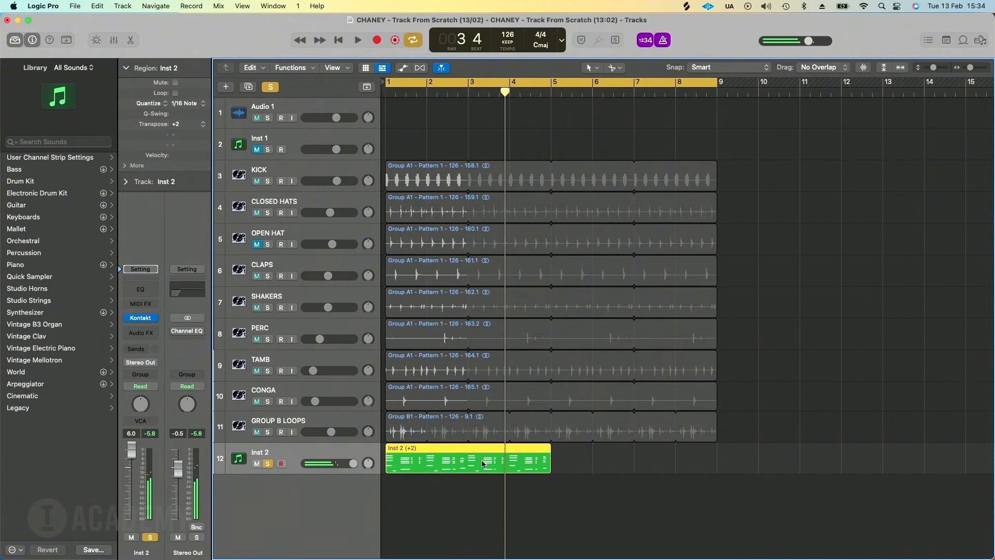
Open the Inst 2 region in the Piano Roll and fit all four bars of its notes in view
double_click(482, 463)
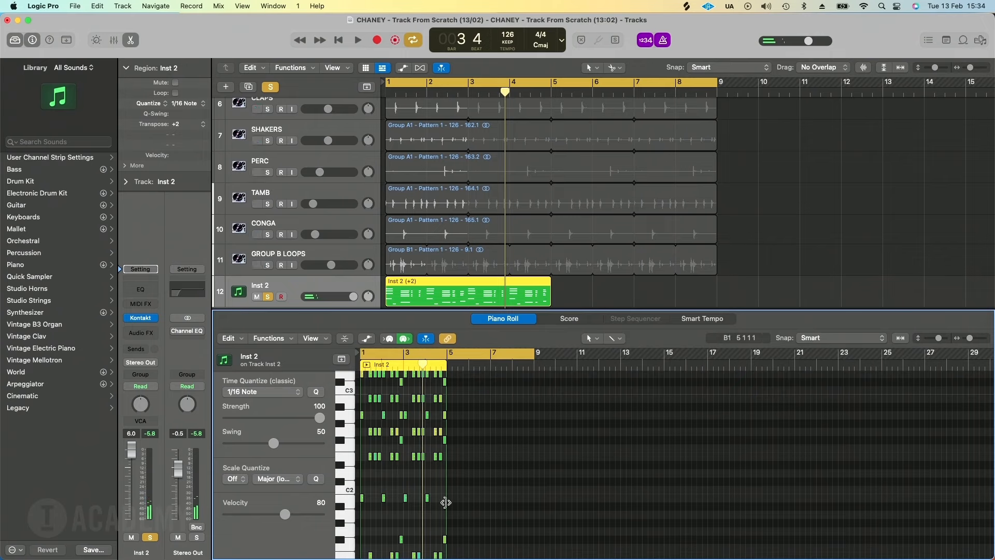
key(super+Right)
key(super+Right)
key(super+Right)
key(super+Right)
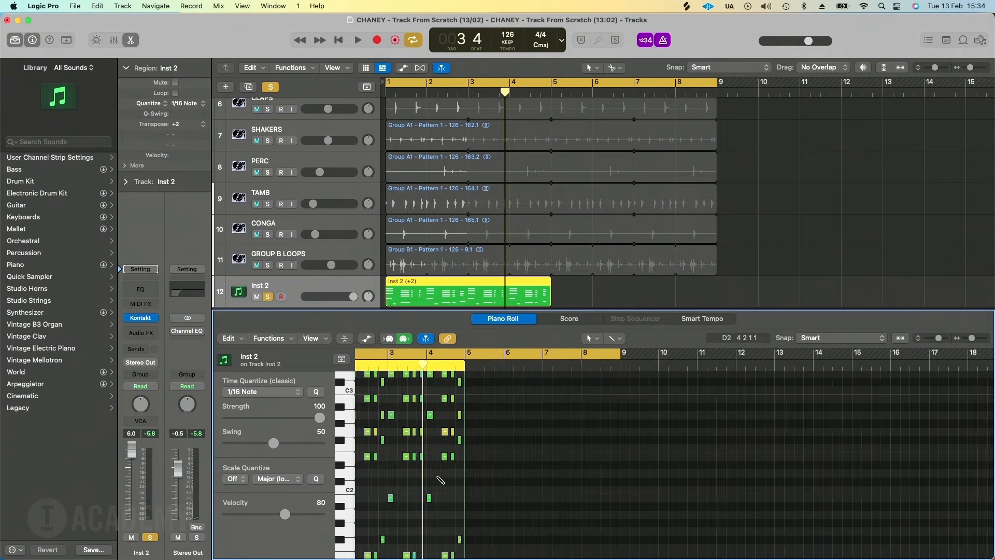
key(super+Down)
key(super+Left)
key(super+Left)
key(super+Left)
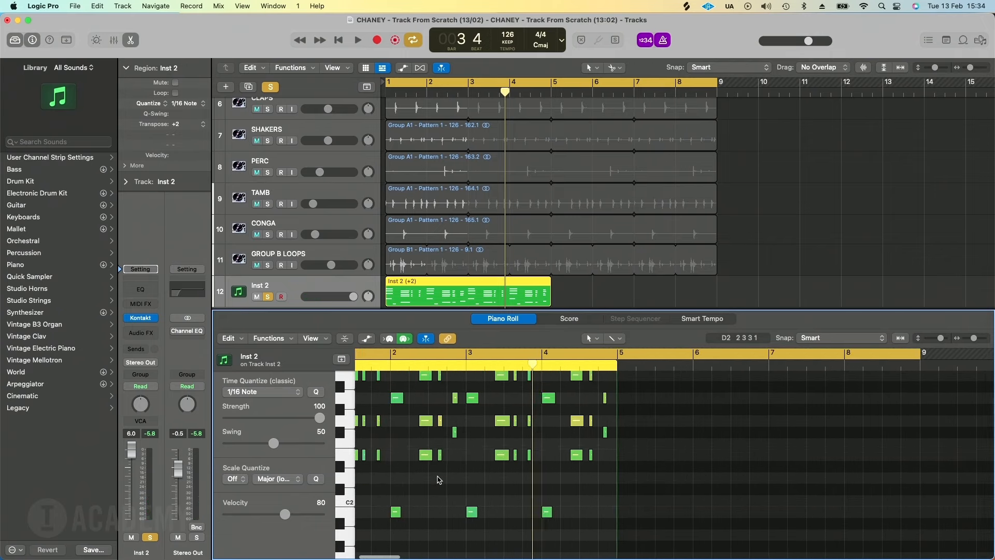
key(super+Up)
key(super+Up)
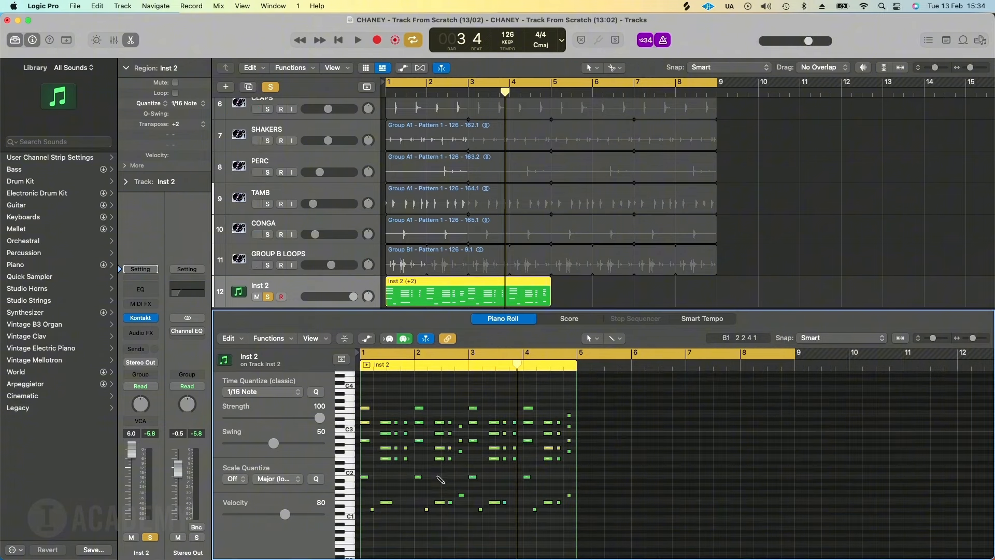
scroll(463, 465, down, 5)
scroll(463, 465, up, 5)
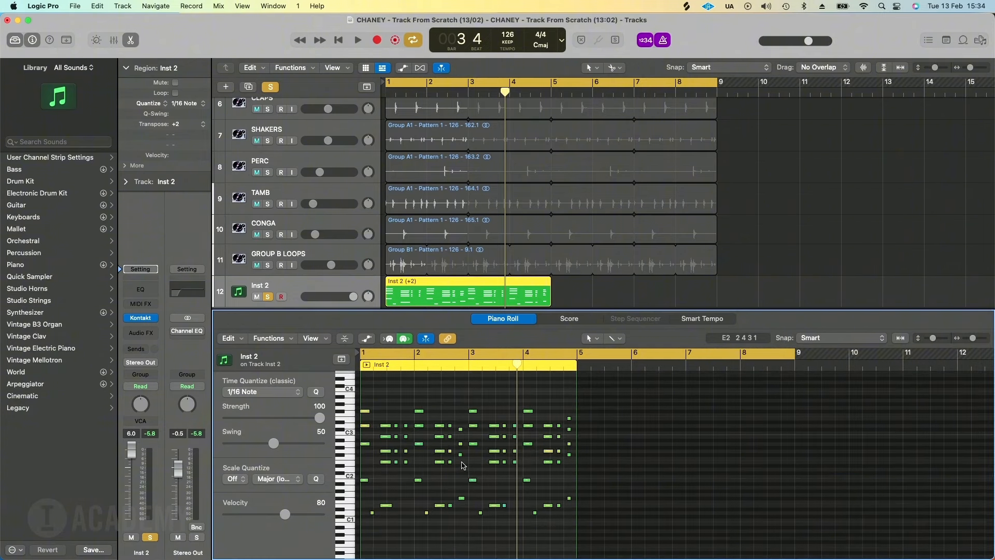
Select all notes of the Inst 2 region and raise their velocity to 85
key(super+a)
scroll(463, 465, down, 3)
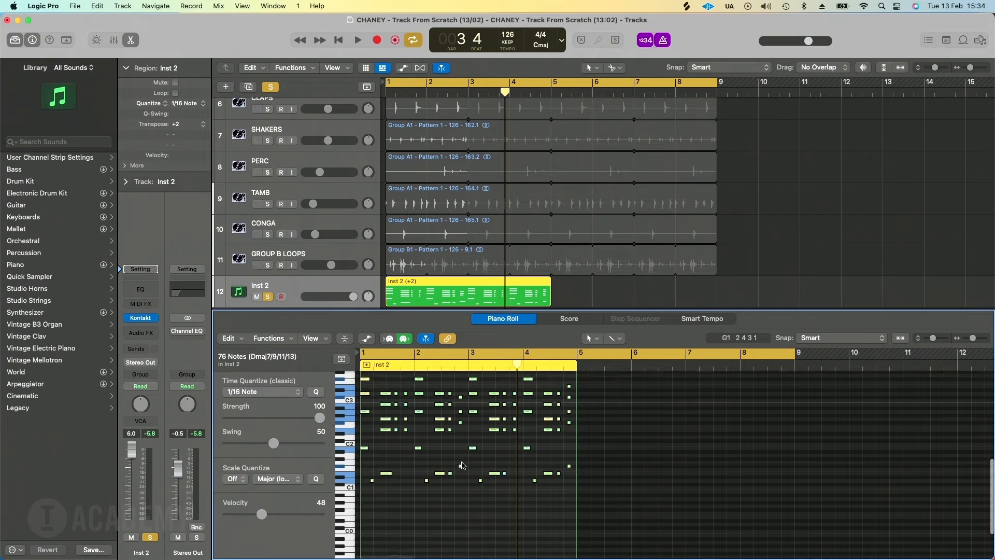
key(super+Right)
key(super+Right)
key(super+Down)
key(super+Down)
key(super+Down)
key(super+Down)
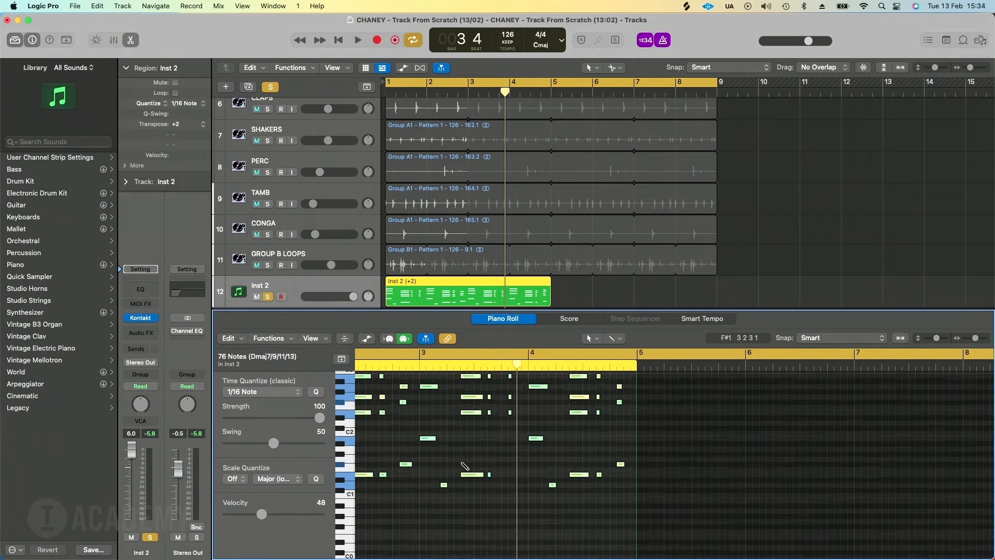
scroll(463, 466, left, 1)
scroll(463, 466, left, 5)
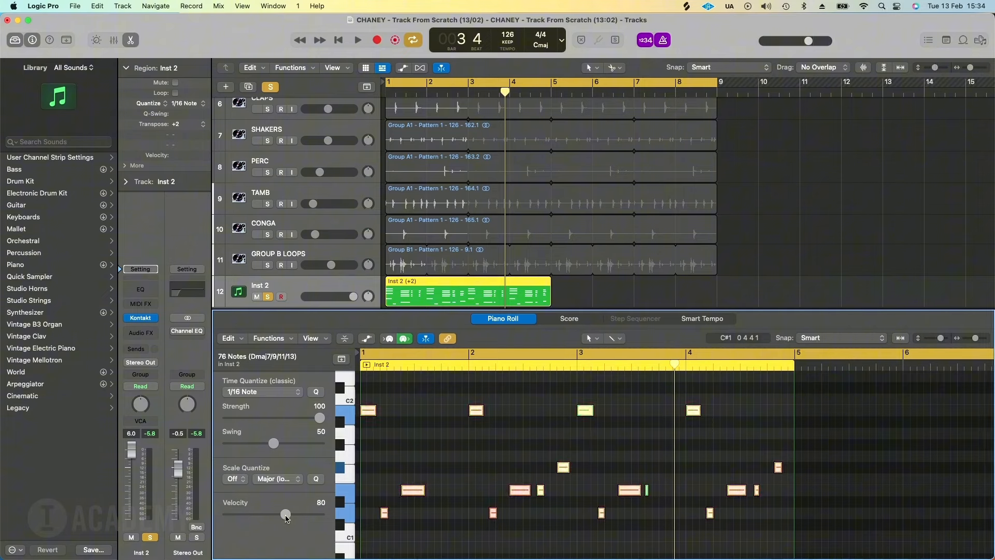
click(512, 446)
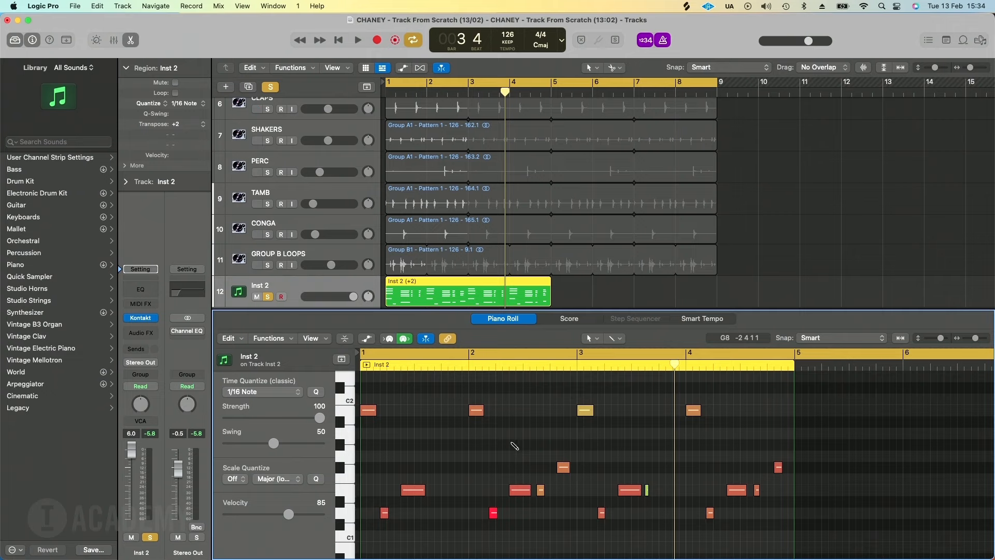
Select all the Inst 2 notes and open the Fixed Velocity MIDI transform, placing its window clear of the lower notes
key(super+Up)
key(super+Up)
key(super+Up)
key(super+Up)
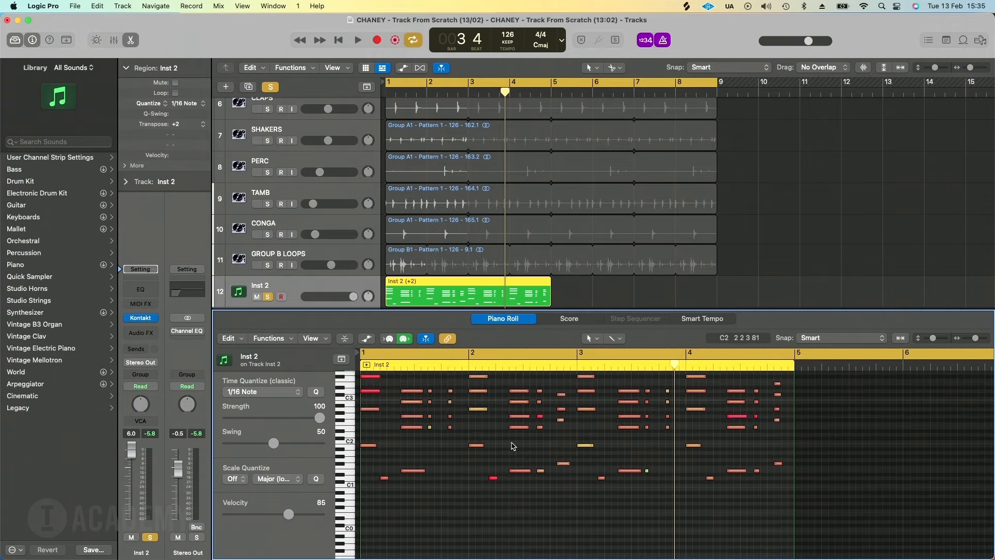
scroll(511, 446, up, 2)
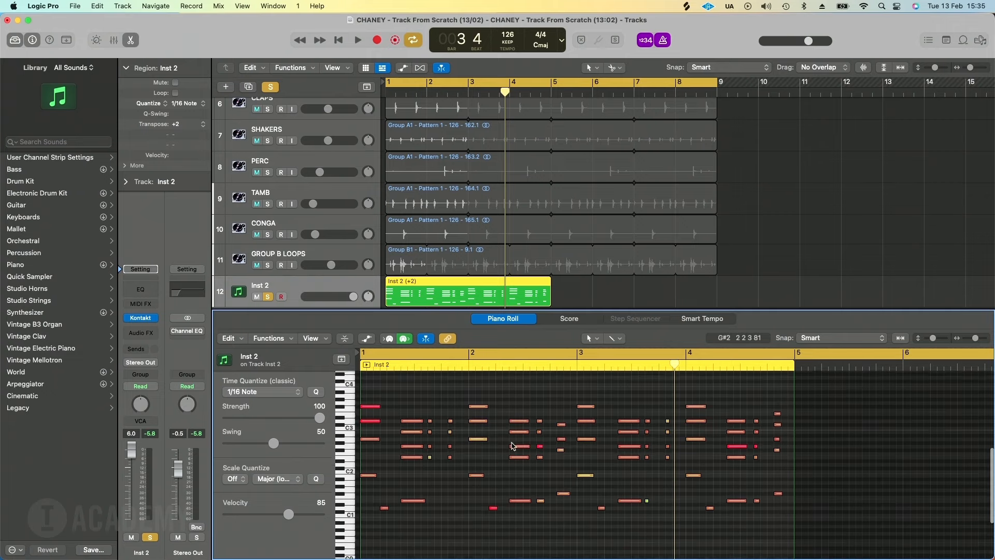
key(super+a)
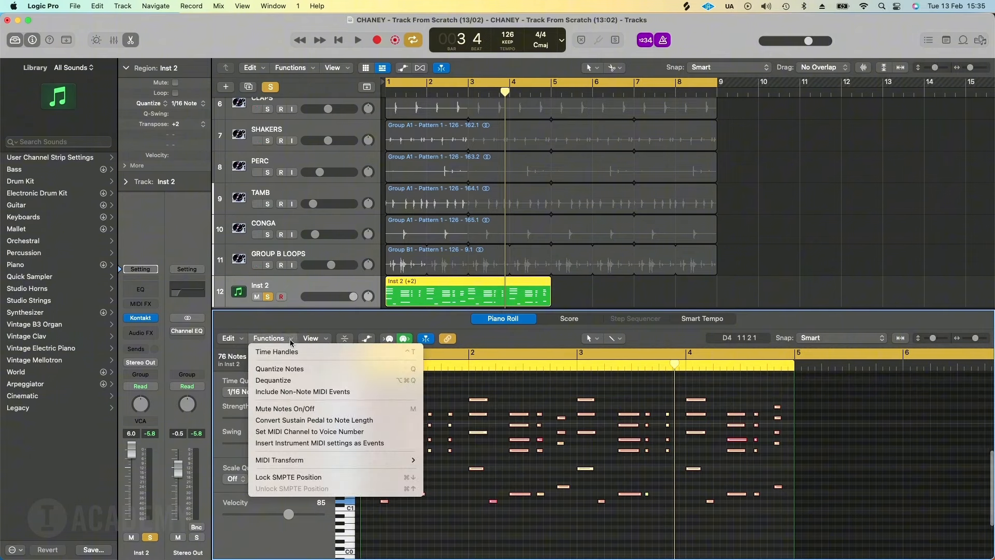
click(272, 338)
mouse_move(406, 463)
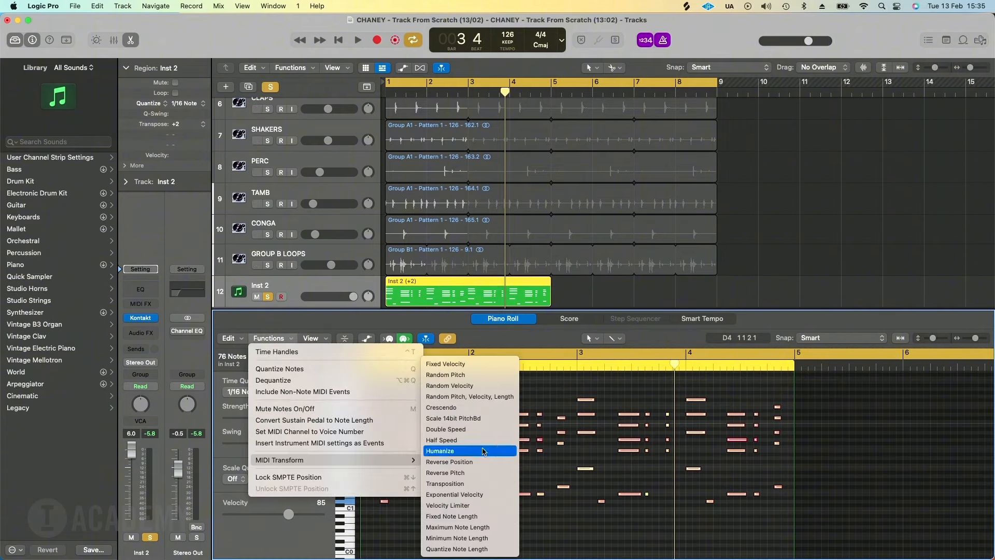
click(497, 359)
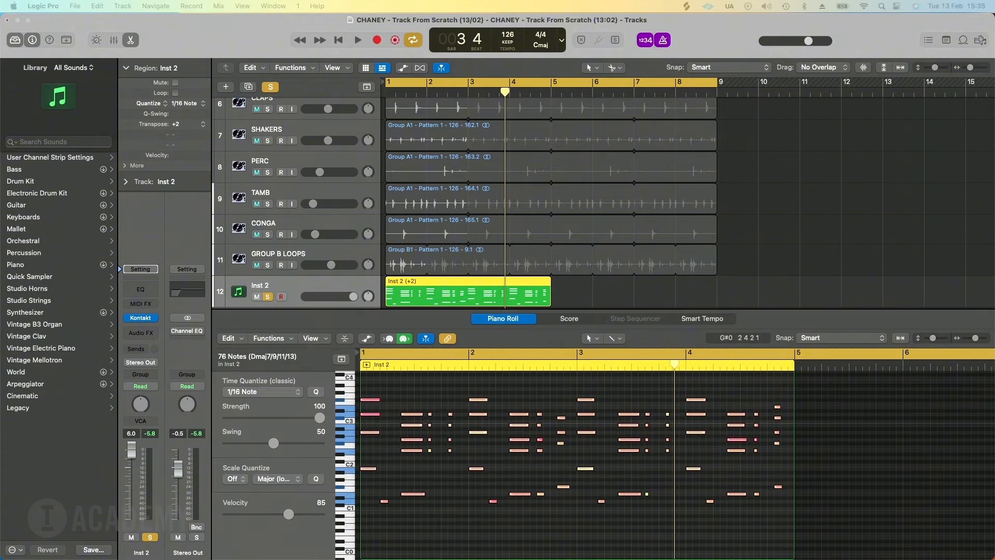
drag(603, 347, 619, 77)
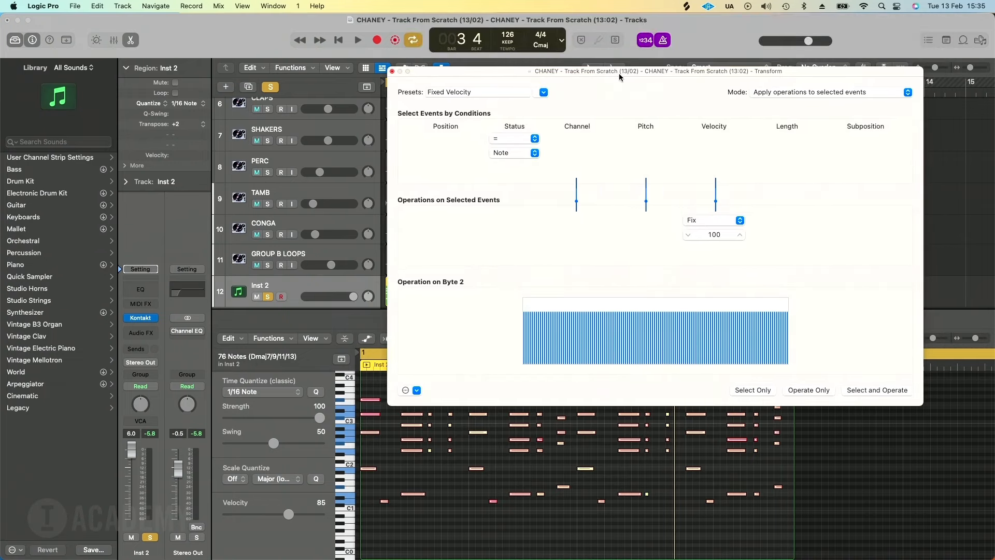